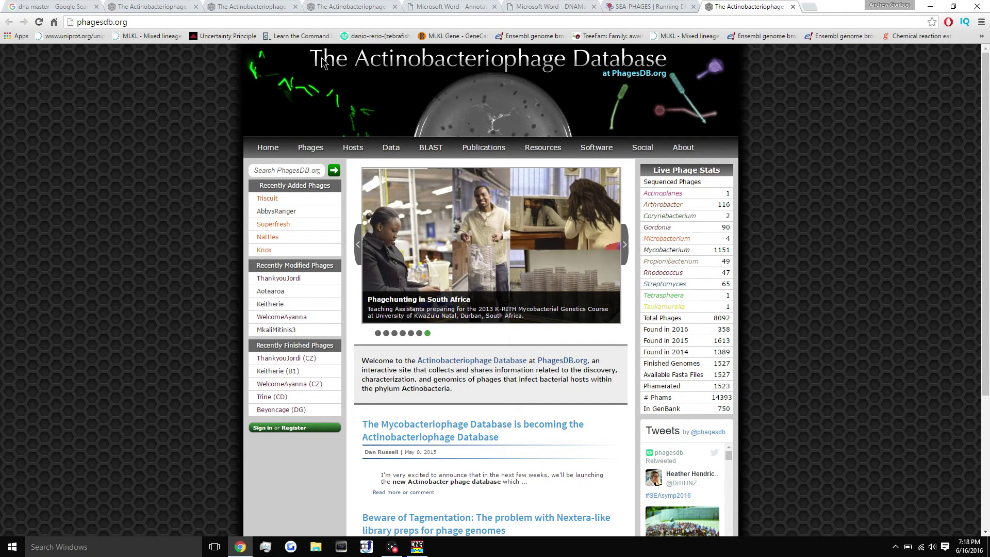
Search PhagesDB for 'Conboy'.
{"action": "left_click", "coordinate": [274, 170]}
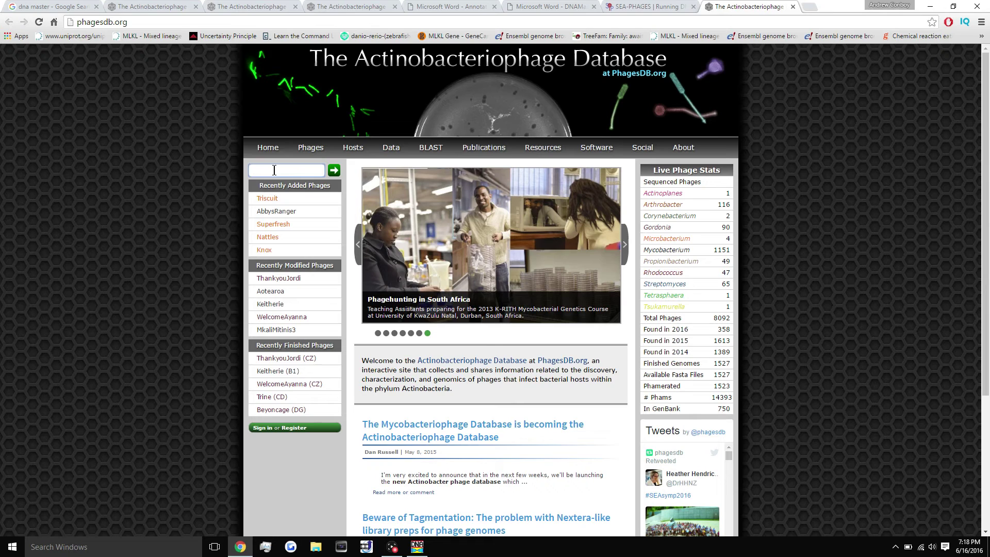
{"action": "type", "text": "Conboy"}
{"action": "key", "text": "Return"}
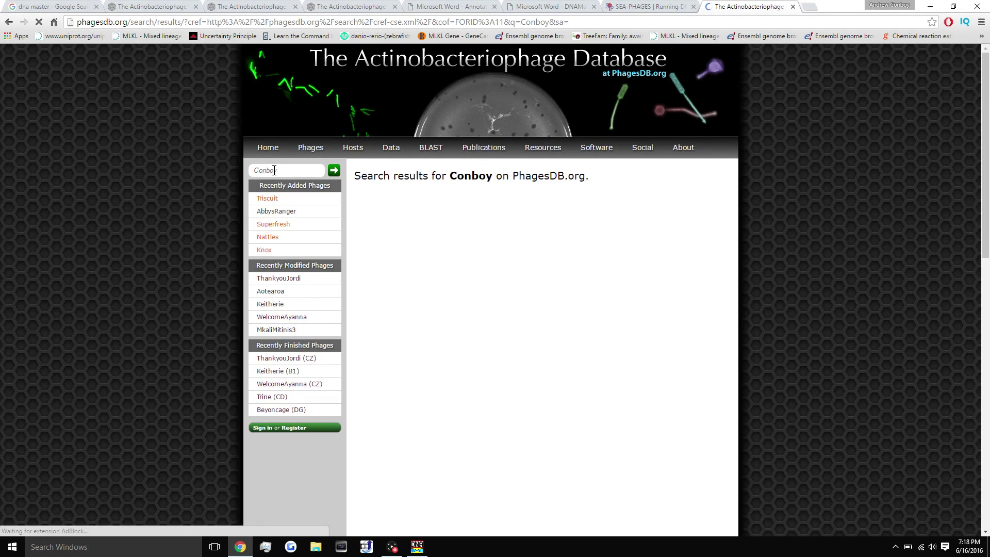
Open the Conboy phage page and point out the fasta file row for its 70096 bp genome.
{"action": "left_click", "coordinate": [437, 224]}
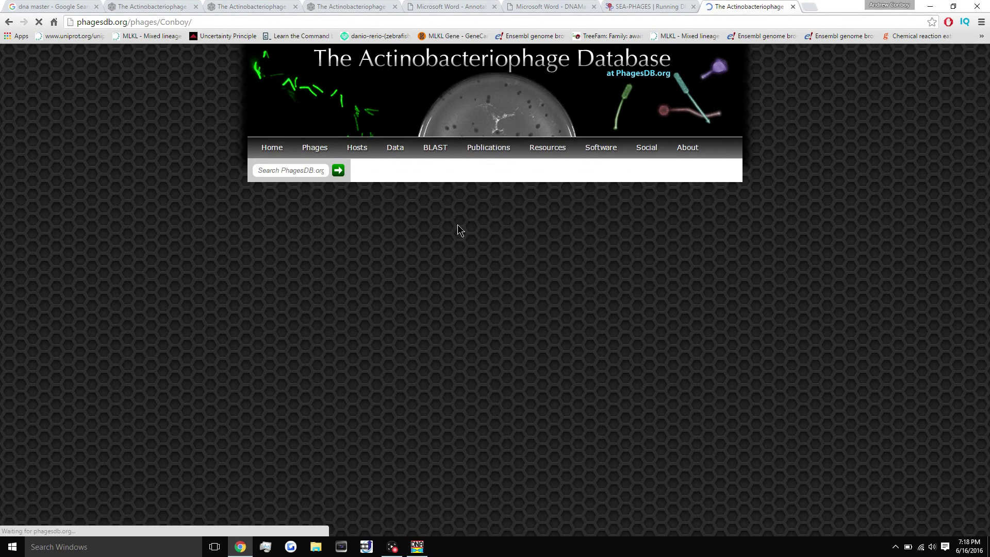
{"action": "scroll", "coordinate": [774, 305], "scroll_direction": "down", "scroll_amount": 6}
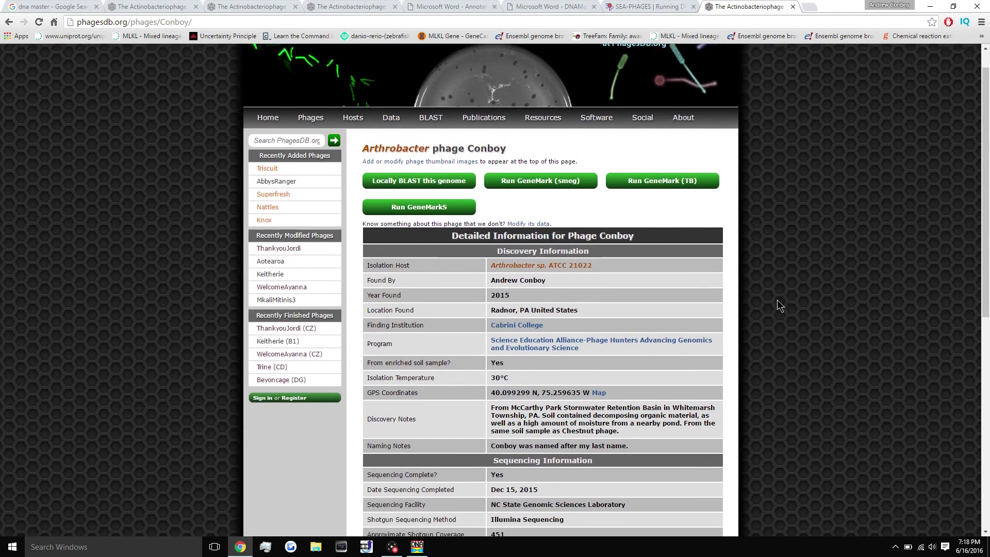
{"action": "scroll", "coordinate": [779, 306], "scroll_direction": "down", "scroll_amount": 1}
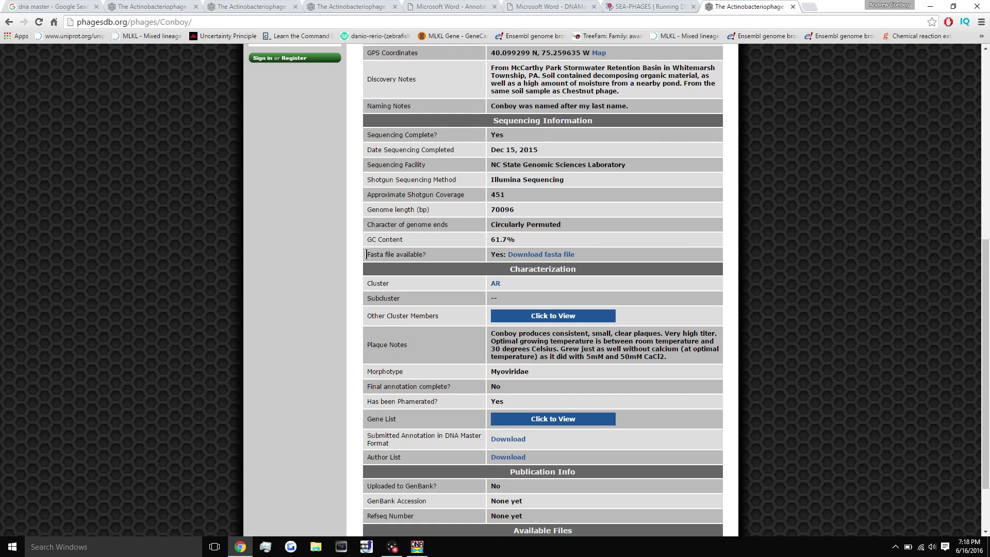
{"action": "left_click_drag", "start_coordinate": [367, 254], "coordinate": [573, 255]}
Download Conboy.fasta, save it to the Desktop, and dismiss the finished download notice.
{"action": "left_click", "coordinate": [597, 260]}
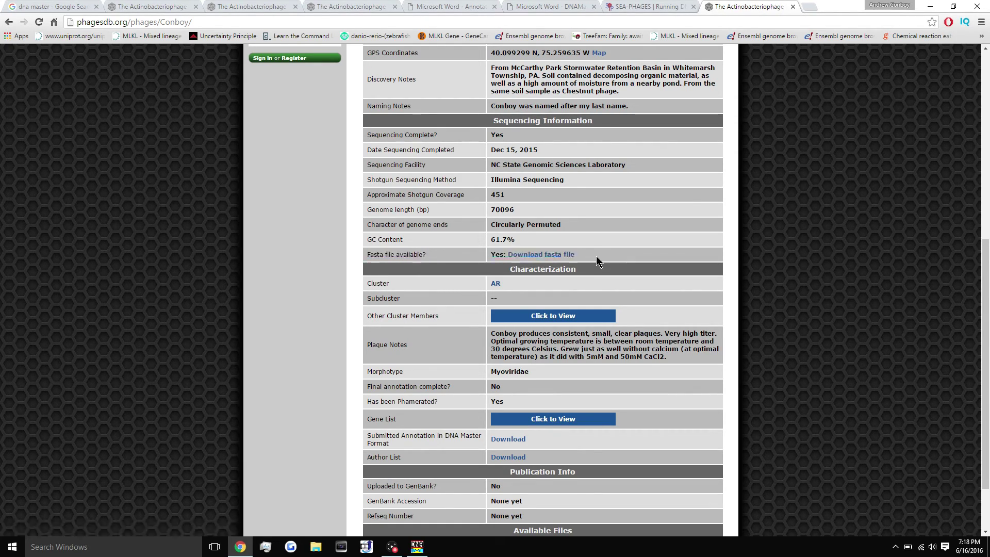
{"action": "left_click", "coordinate": [534, 258]}
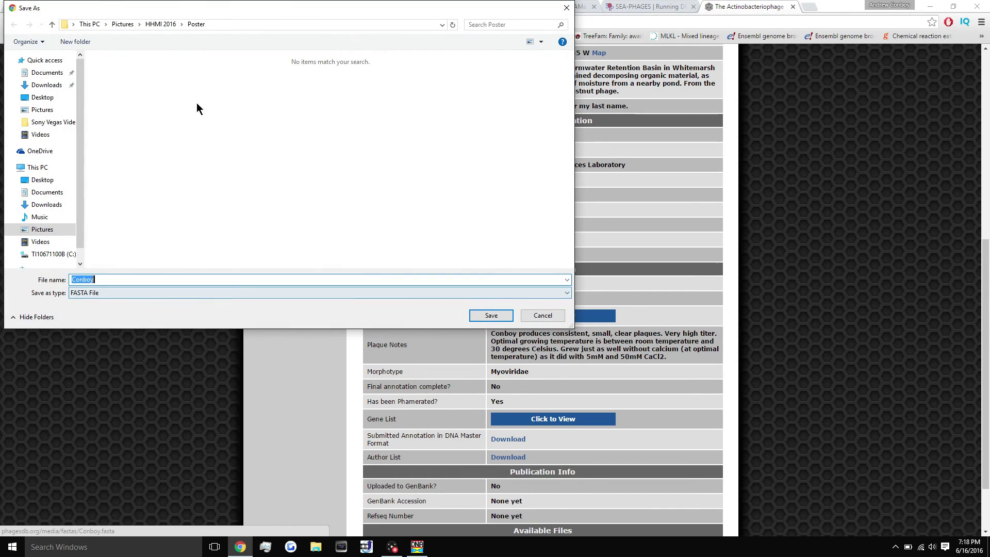
{"action": "left_click", "coordinate": [42, 97]}
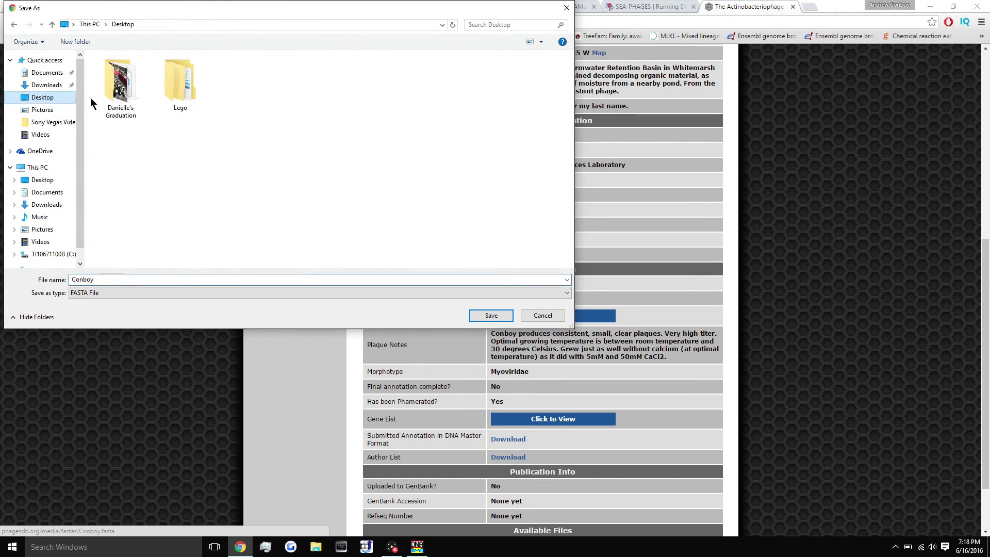
{"action": "left_click", "coordinate": [484, 315]}
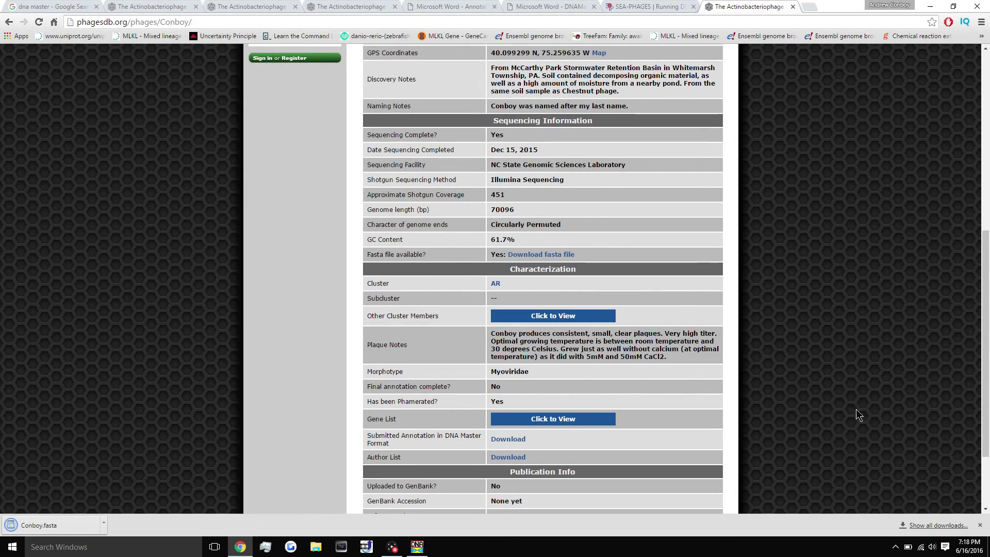
{"action": "left_click", "coordinate": [979, 525]}
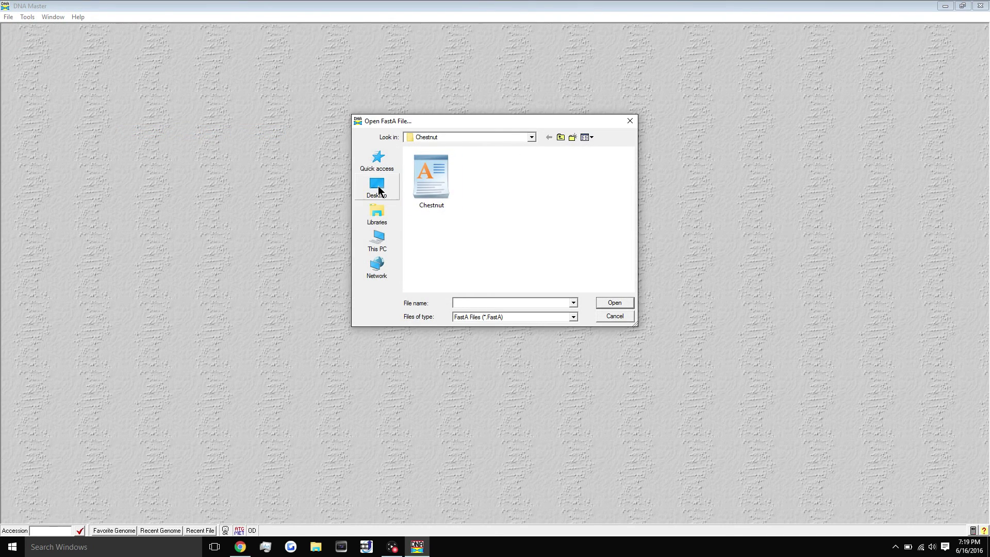
Browse the Open FastA File dialog to the Desktop folder.
{"action": "left_click", "coordinate": [378, 190]}
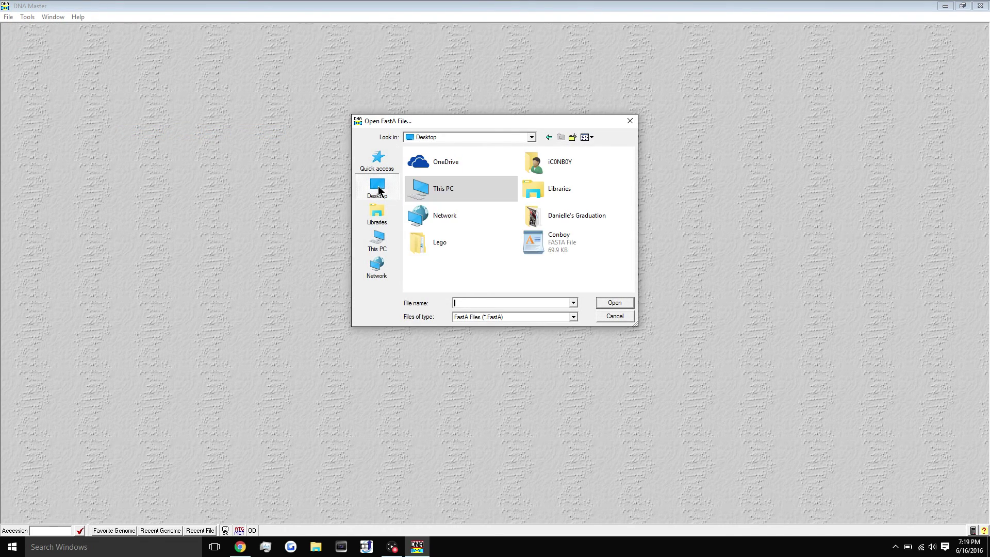
Open Conboy.fasta and maximize the FastA Sequences window to show the 70096 bp sequence.
{"action": "left_click", "coordinate": [555, 237]}
{"action": "left_click", "coordinate": [608, 304]}
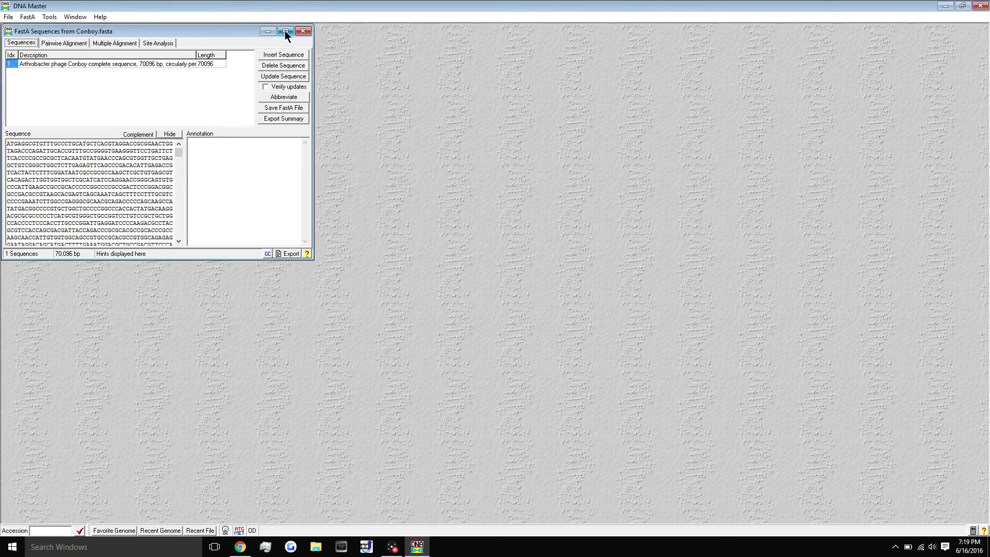
{"action": "left_click", "coordinate": [286, 32]}
{"action": "left_click_drag", "start_coordinate": [44, 165], "coordinate": [393, 352]}
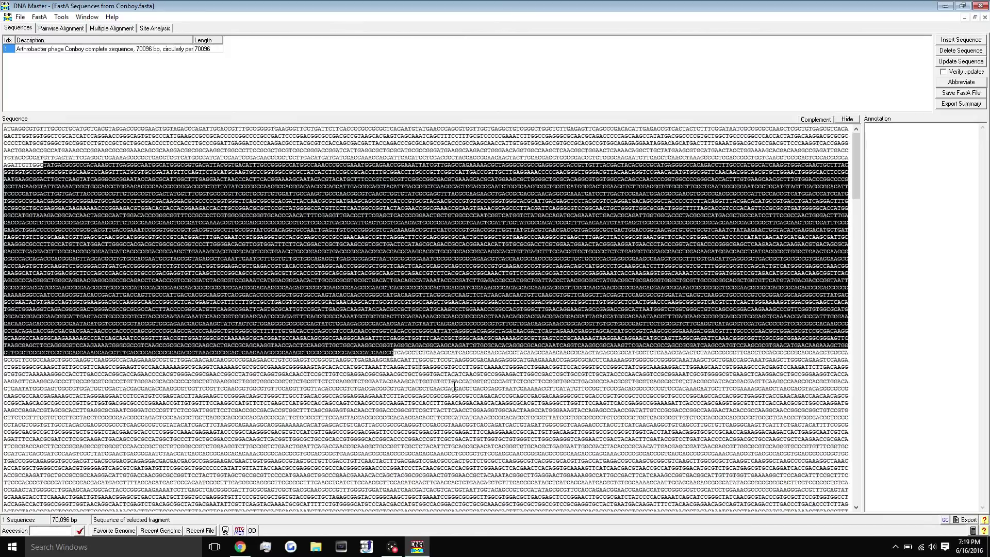
{"action": "left_click_drag", "start_coordinate": [453, 386], "coordinate": [40, 160]}
{"action": "left_click", "coordinate": [216, 184]}
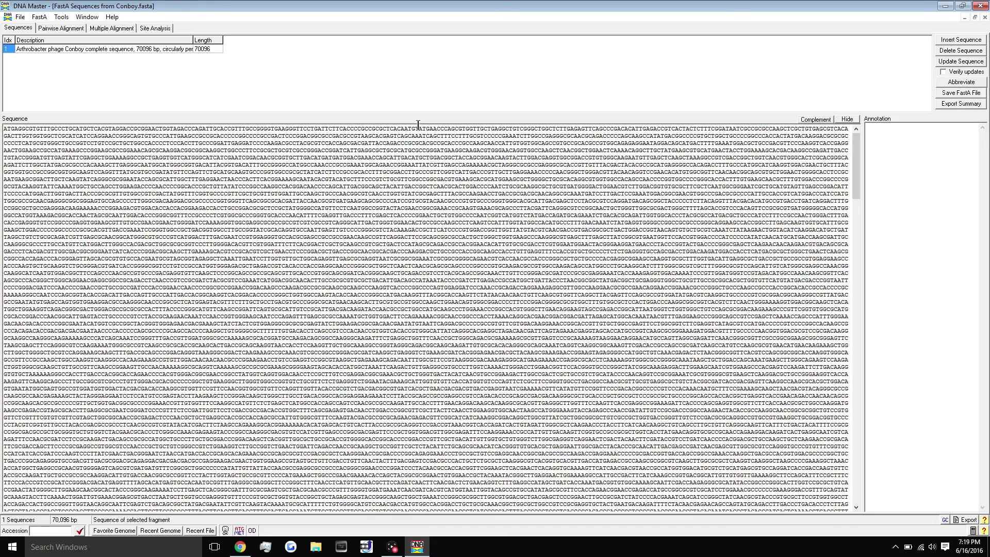
Create a genome from the Conboy entry only, then review its Features, References and Sequence tabs.
{"action": "left_click", "coordinate": [967, 520]}
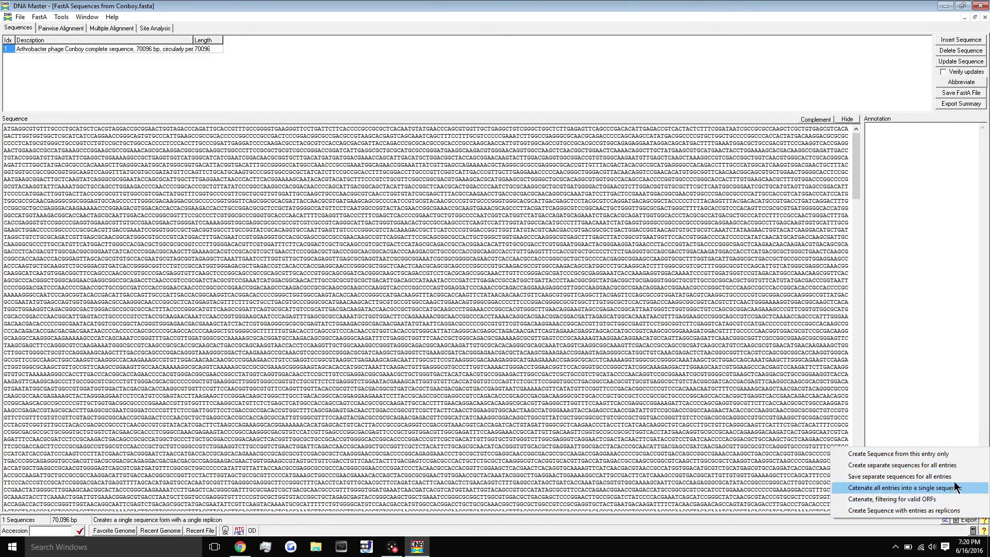
{"action": "left_click", "coordinate": [942, 455]}
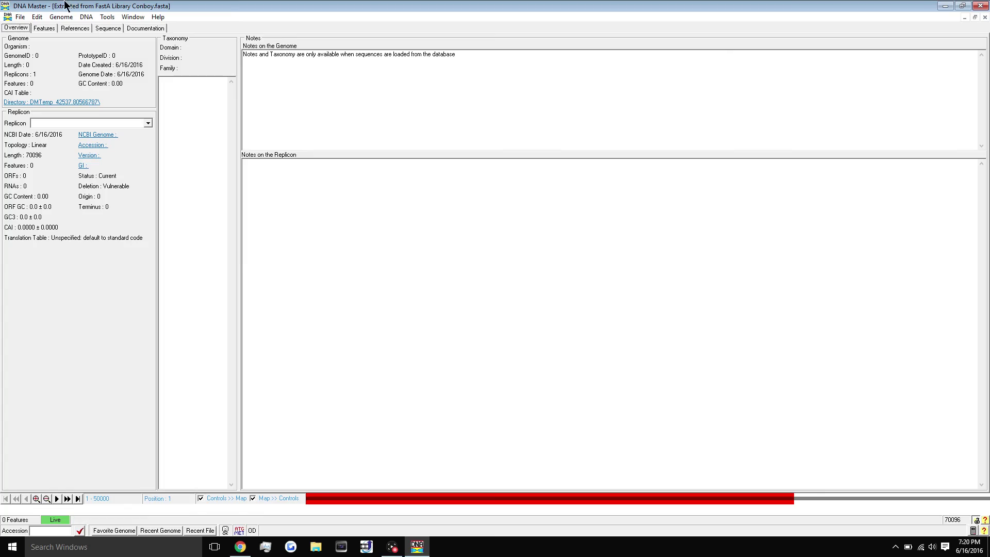
{"action": "left_click", "coordinate": [45, 29]}
{"action": "left_click", "coordinate": [75, 30]}
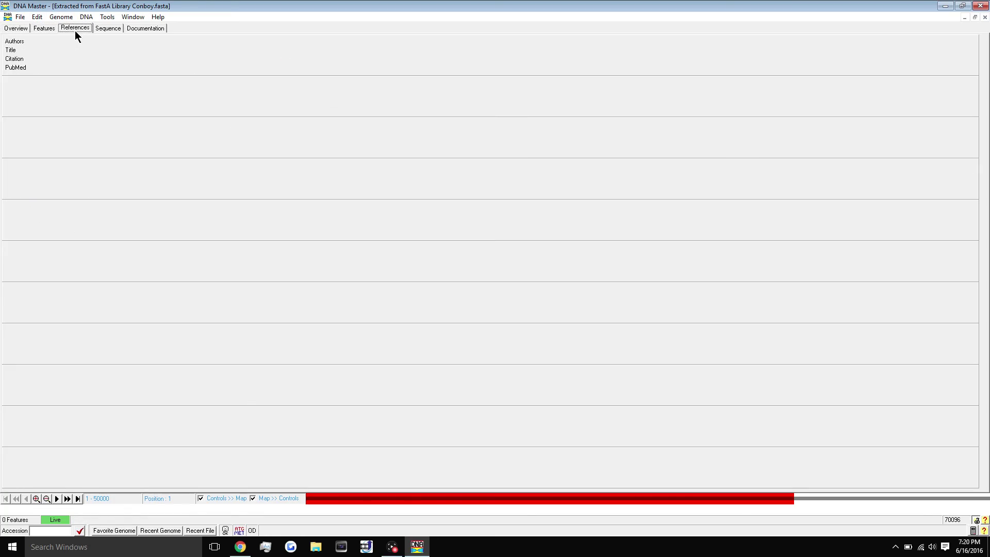
{"action": "left_click", "coordinate": [108, 29]}
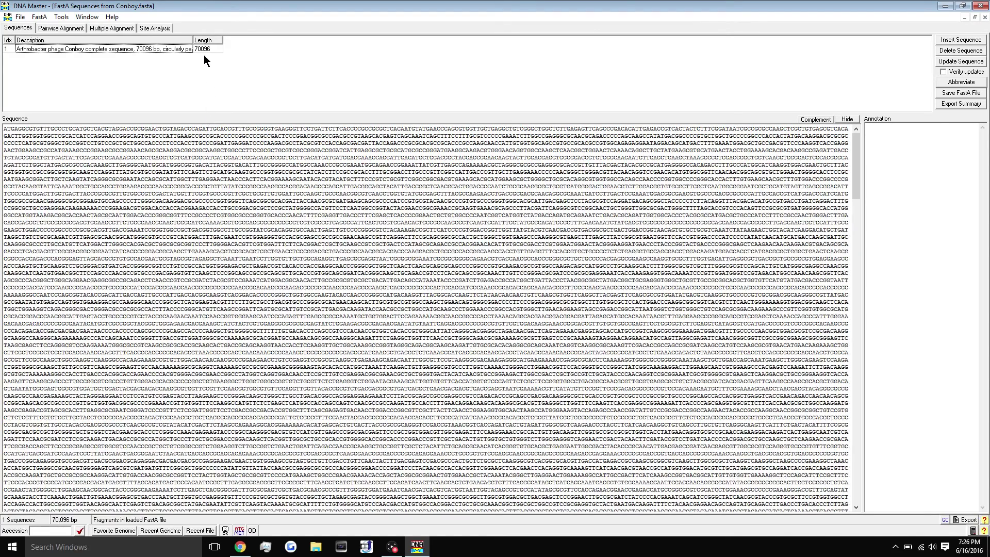
{"action": "left_click", "coordinate": [28, 29]}
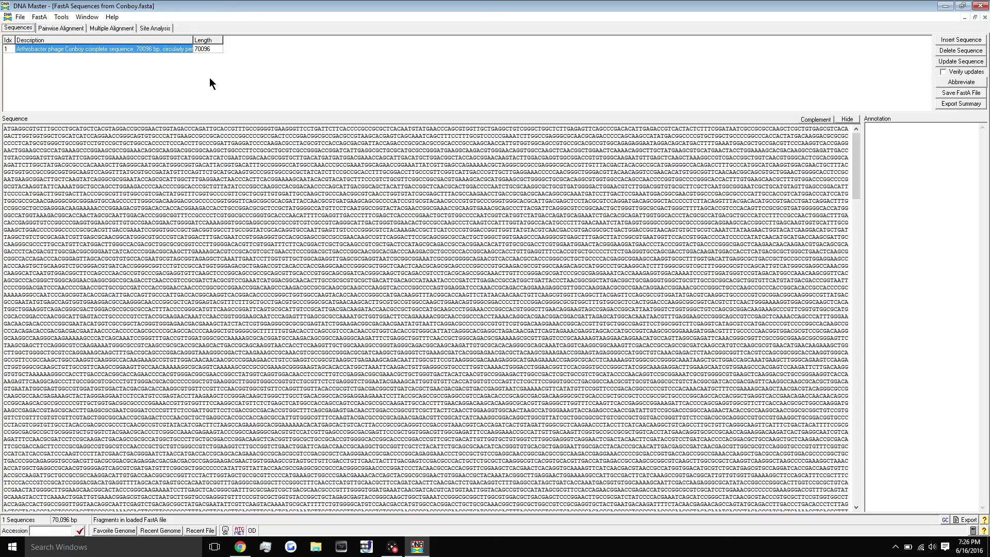
{"action": "left_click", "coordinate": [241, 546]}
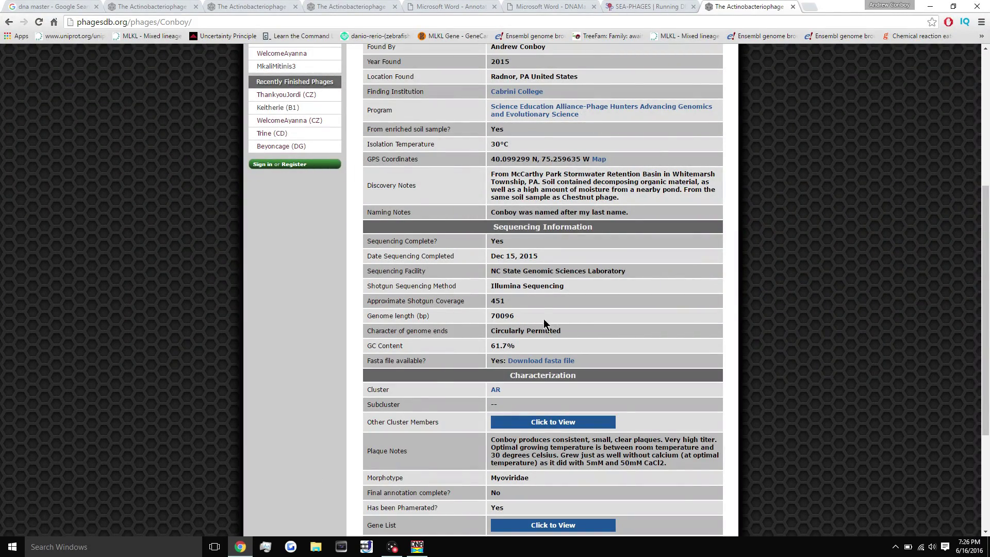
{"action": "left_click_drag", "start_coordinate": [519, 317], "coordinate": [475, 316]}
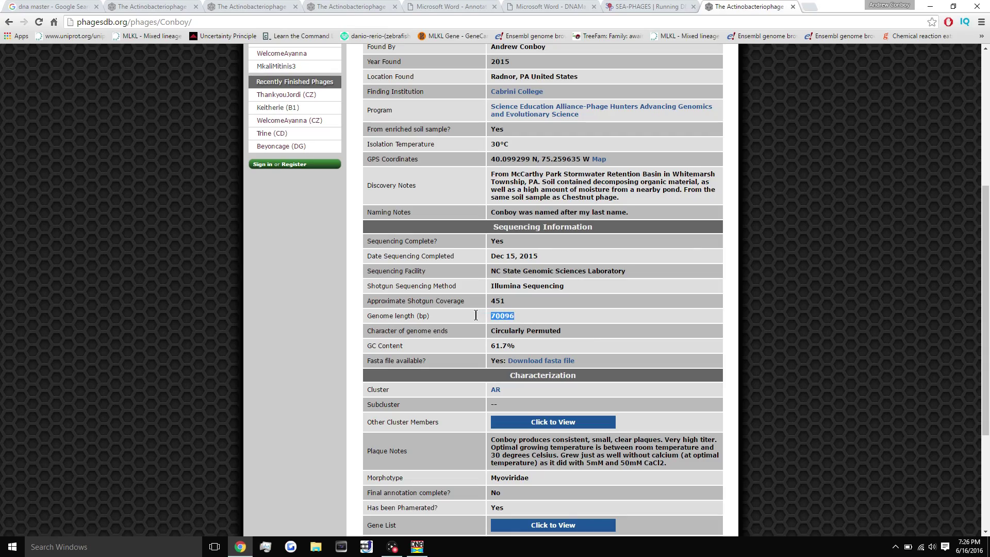
{"action": "left_click", "coordinate": [506, 315]}
{"action": "left_click", "coordinate": [420, 551]}
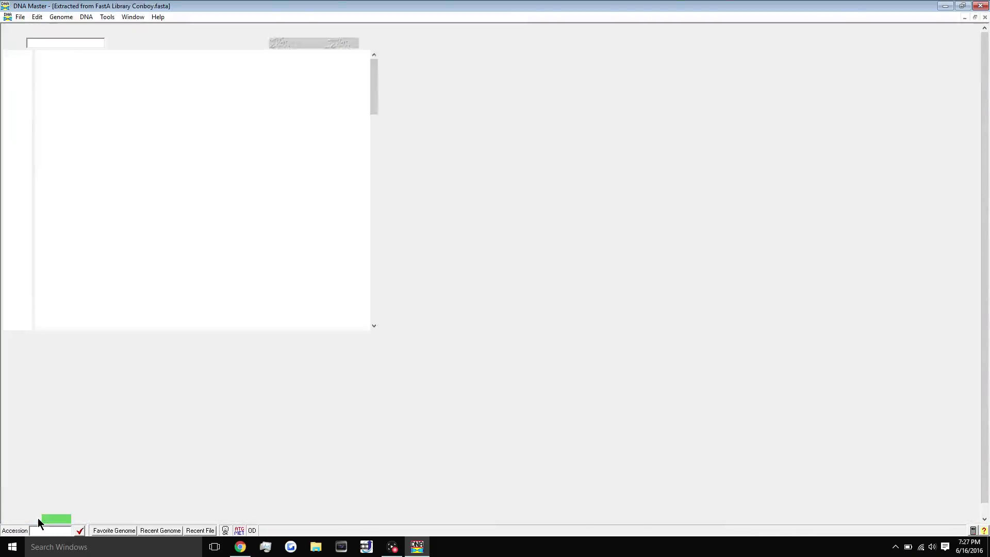
Scroll through the extracted Conboy genome's 70096 bp DNA sequence.
{"action": "scroll", "coordinate": [339, 284], "scroll_direction": "down", "scroll_amount": 1}
{"action": "scroll", "coordinate": [340, 285], "scroll_direction": "down", "scroll_amount": 10}
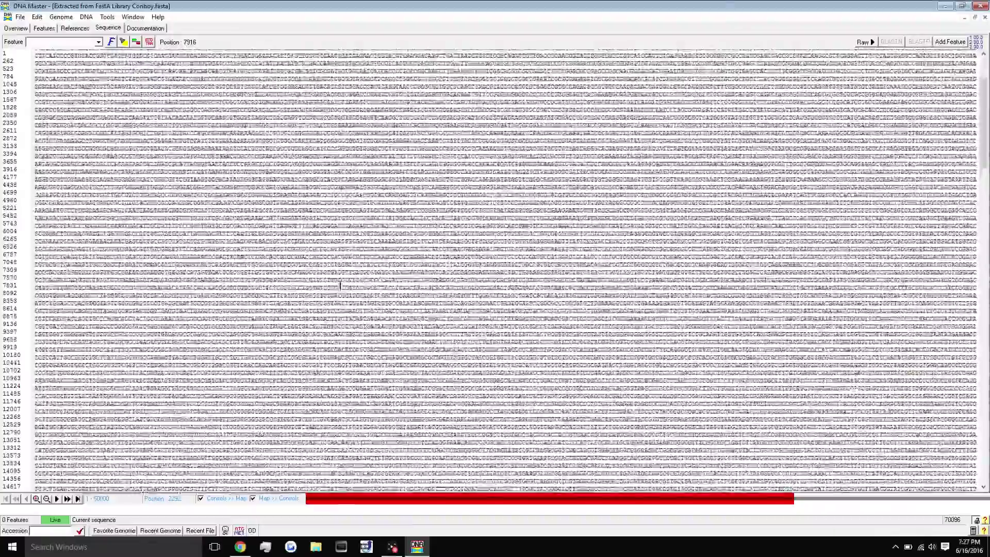